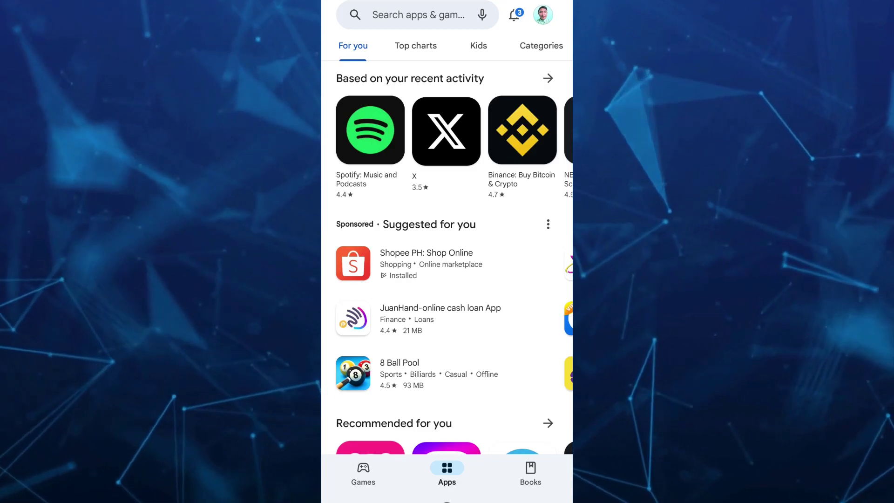
pyautogui.scroll(-3, 447, 280)
pyautogui.scroll(3, 447, 279)
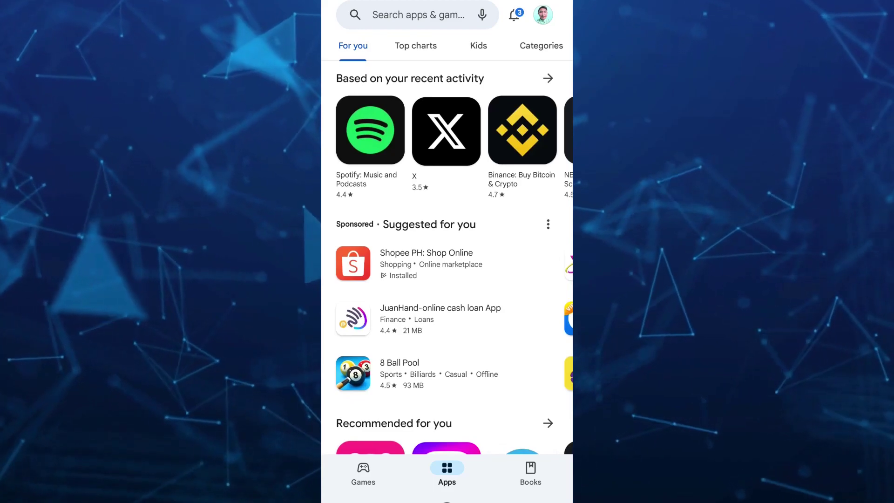
pyautogui.scroll(-3, 447, 279)
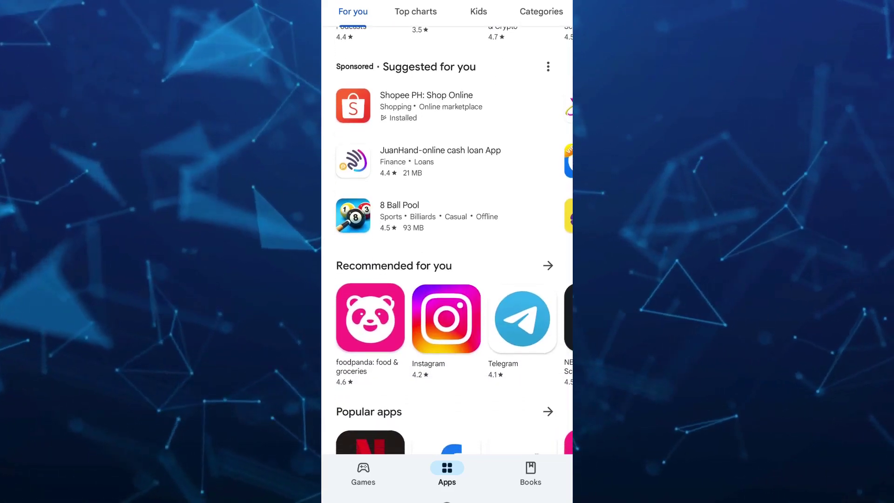
pyautogui.scroll(-5, 447, 280)
pyautogui.scroll(5, 391, 370)
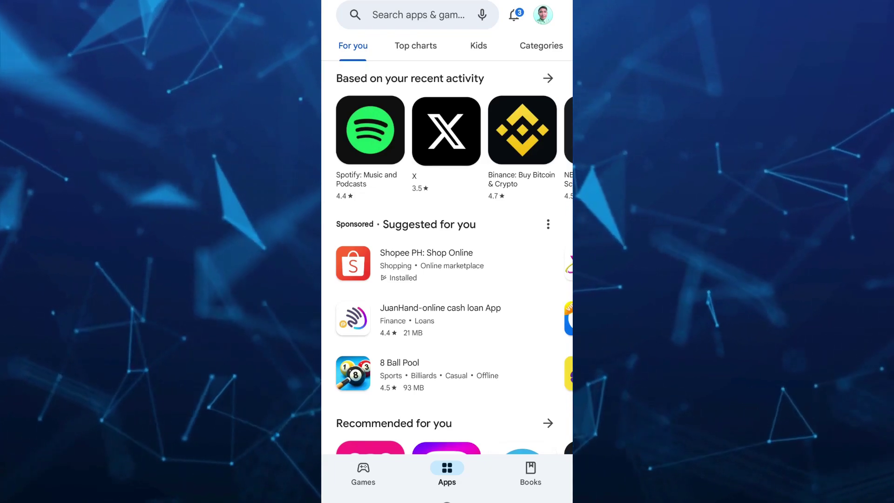
# Search the store for 'alipay' and launch the installed Alipay app.
pyautogui.click(417, 15)
pyautogui.click(377, 169)
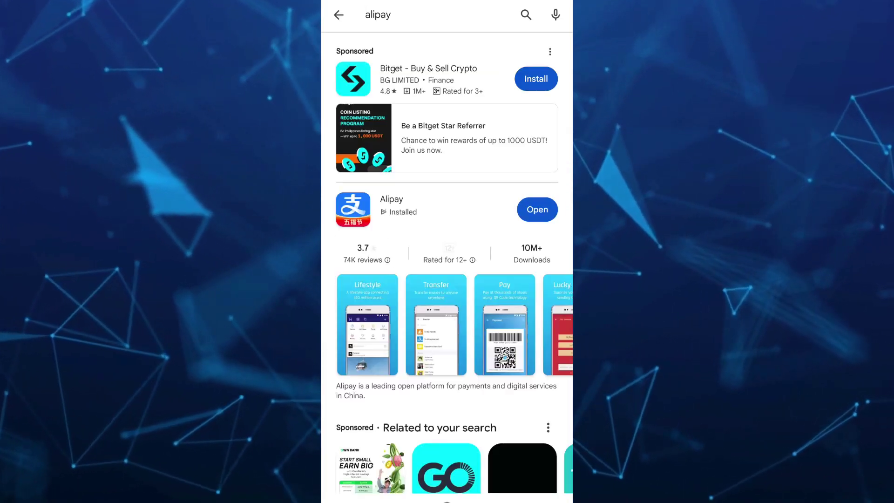
pyautogui.click(398, 202)
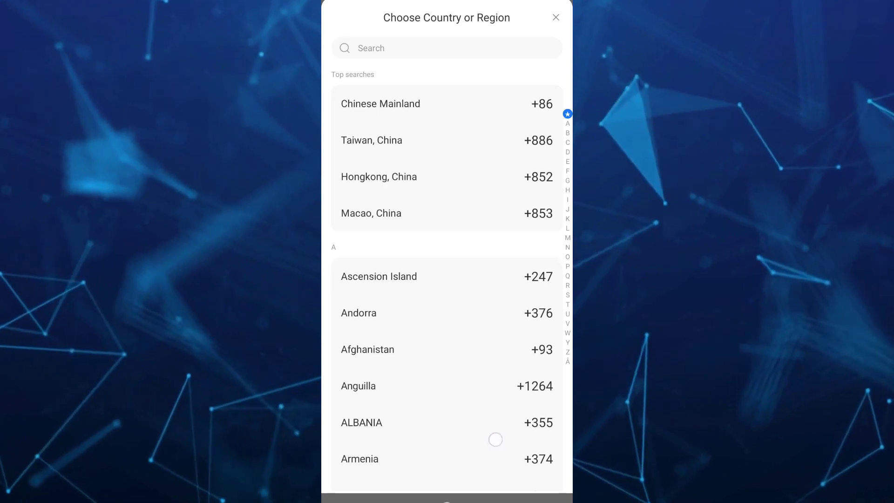
pyautogui.scroll(-10, 495, 349)
pyautogui.scroll(-10, 510, 279)
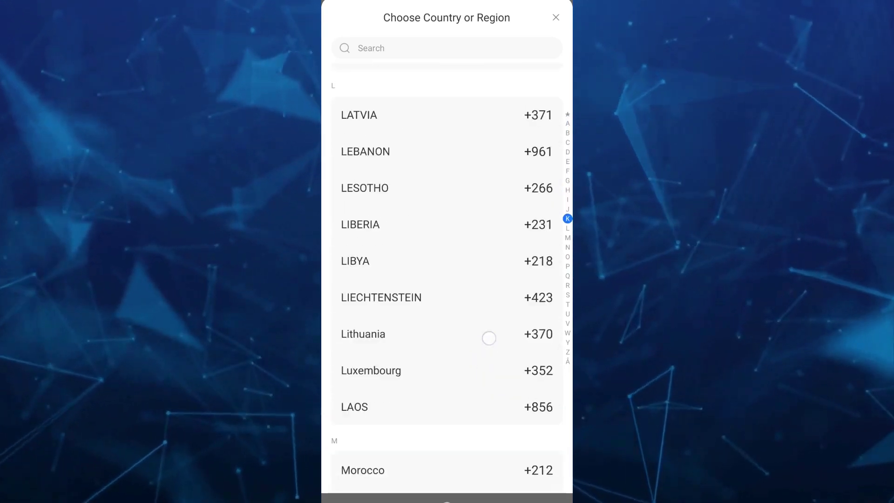
pyautogui.scroll(-5, 482, 371)
pyautogui.scroll(-5, 475, 377)
pyautogui.scroll(-5, 447, 350)
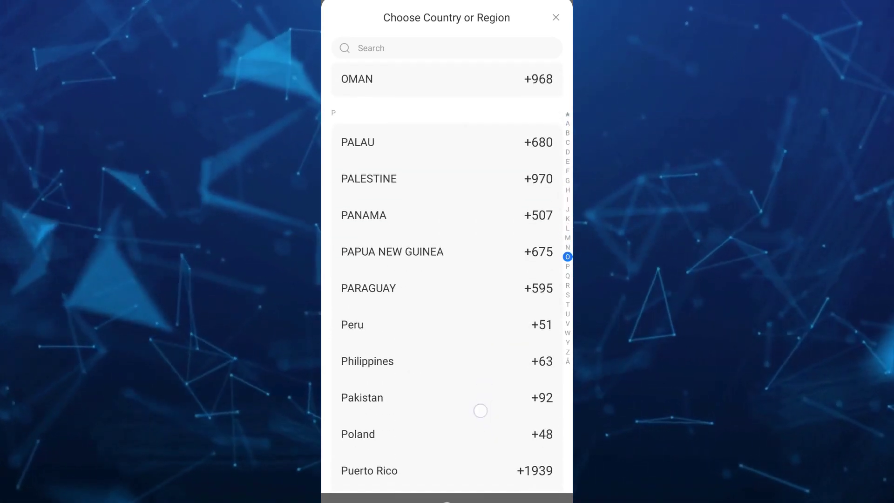
# Choose Philippines +63 as the phone region and enter the mobile number on the keypad.
pyautogui.click(447, 359)
pyautogui.click(461, 372)
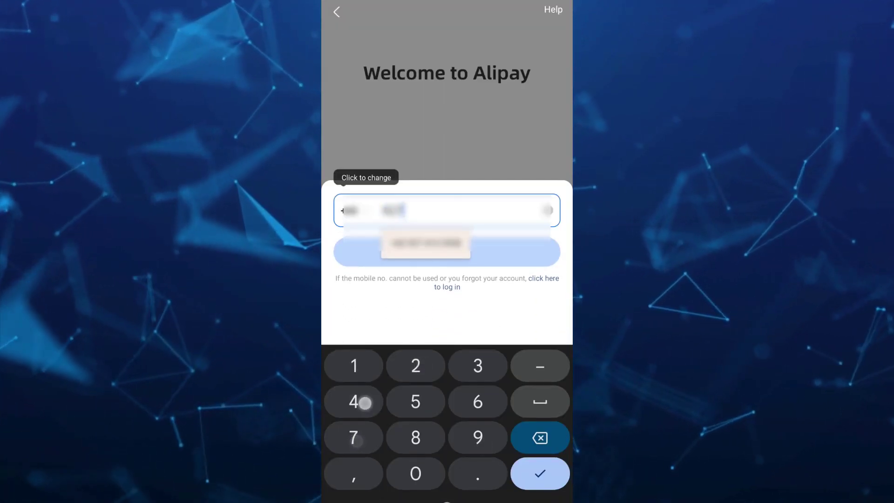
pyautogui.click(353, 401)
pyautogui.click(416, 366)
pyautogui.click(415, 438)
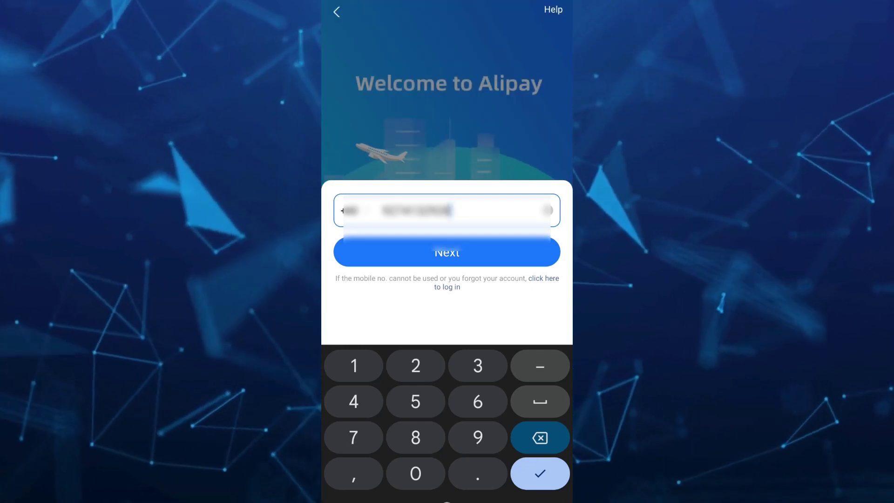
# Submit the number via Next, agree to the service agreement, and pass the swipe-up check.
pyautogui.click(521, 253)
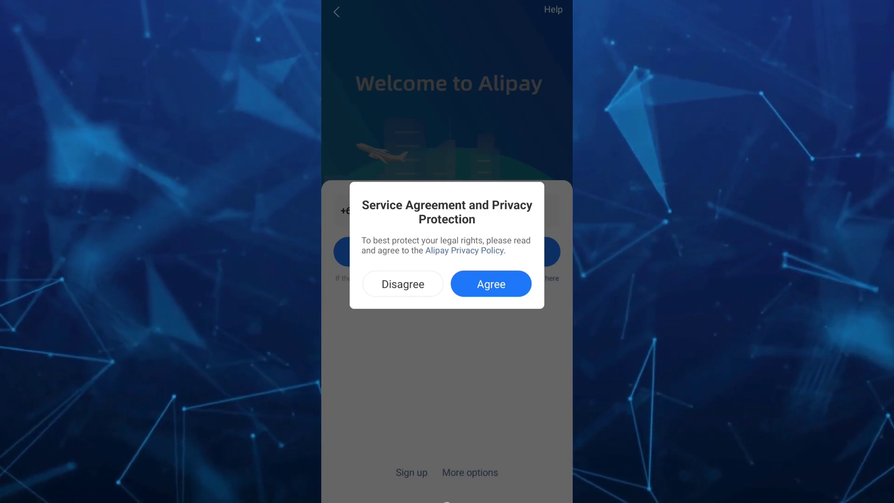
pyautogui.click(501, 283)
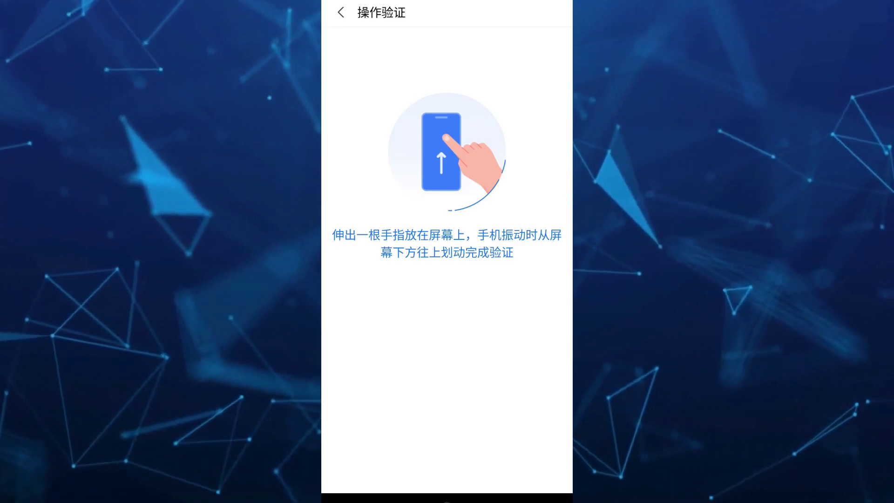
pyautogui.moveTo(465, 391); pyautogui.dragTo(465, 220)
pyautogui.moveTo(455, 439); pyautogui.dragTo(468, 119)
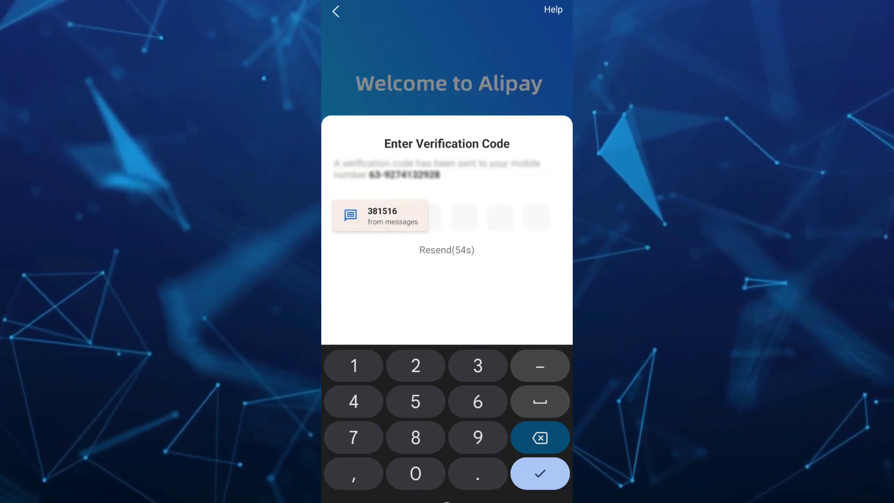
pyautogui.click(477, 366)
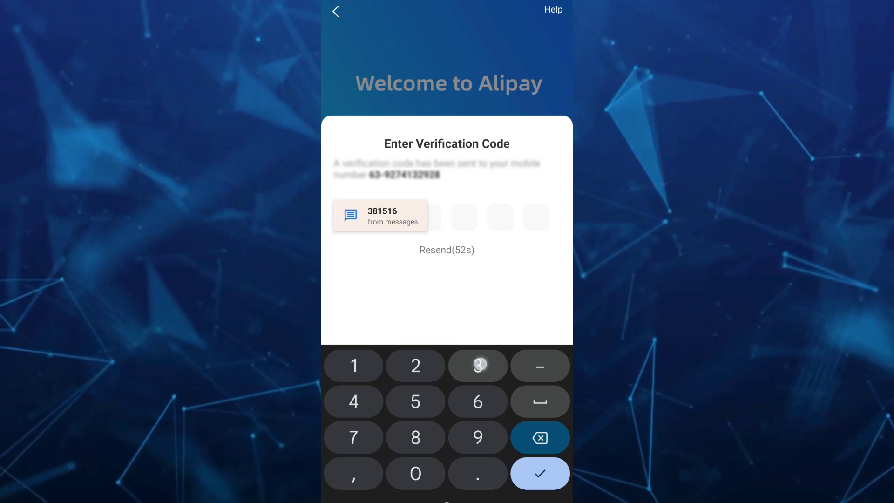
pyautogui.click(415, 437)
pyautogui.click(353, 366)
pyautogui.click(353, 366)
pyautogui.click(477, 401)
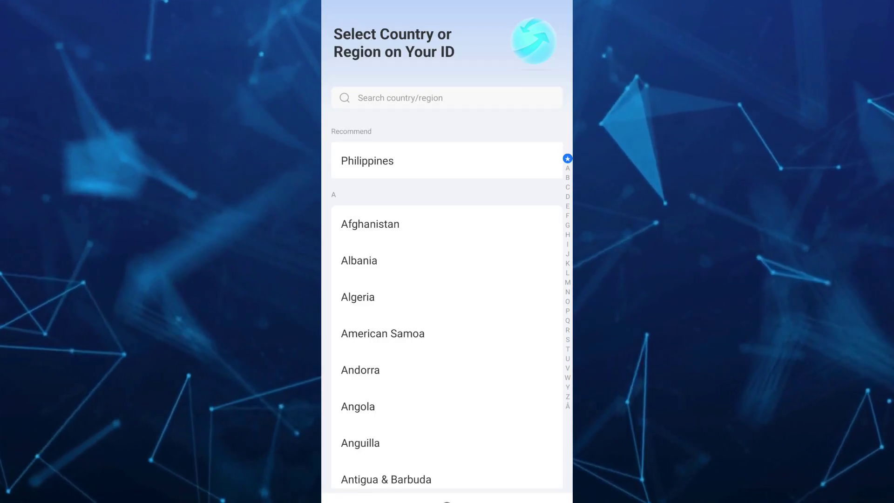
# Choose Philippines under Recommend as the country that issued the ID.
pyautogui.click(447, 160)
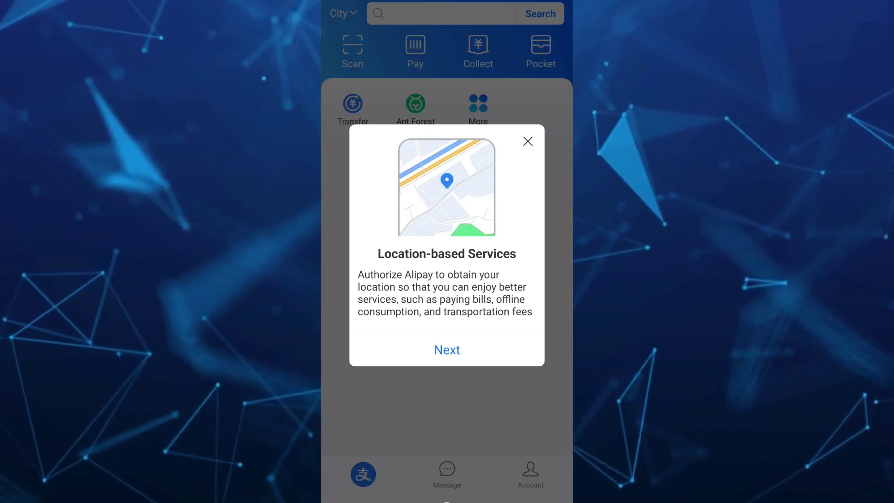
# Continue past the location services notice and answer the device location permission request.
pyautogui.click(447, 349)
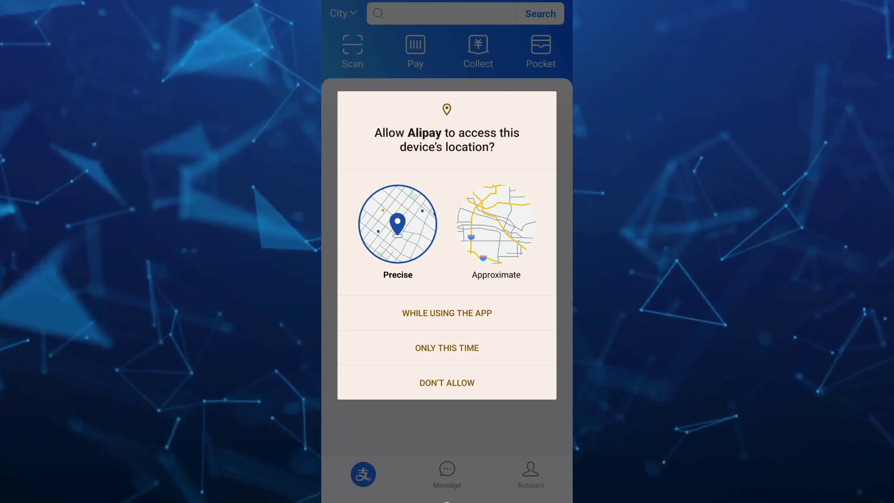
pyautogui.click(446, 313)
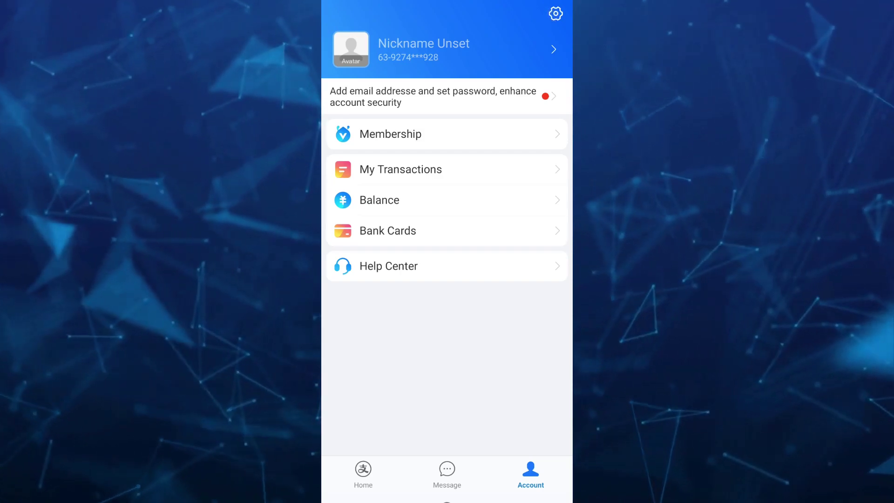
# Go into Settings and then Account and Security for the new account.
pyautogui.click(555, 13)
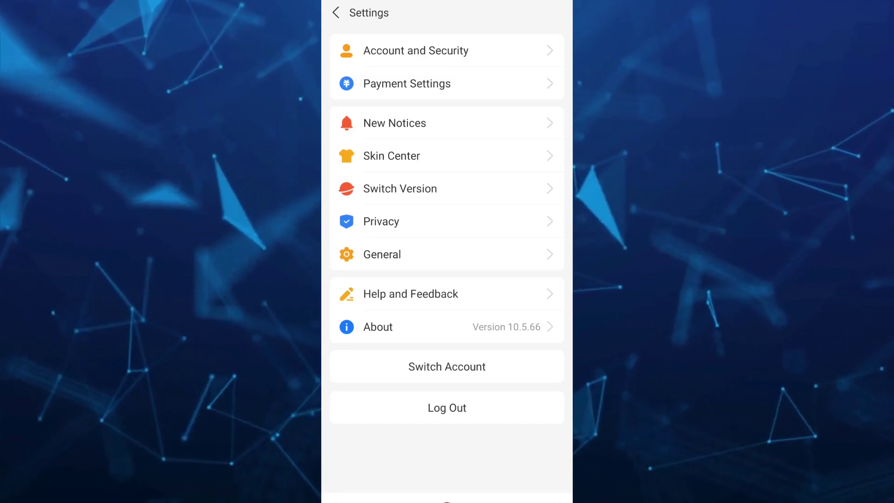
pyautogui.click(500, 51)
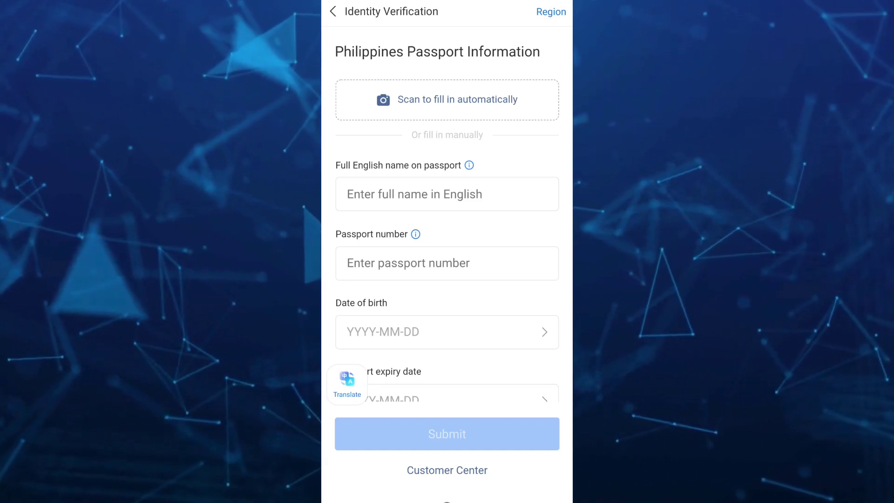
# Choose Scan to fill in the passport details automatically.
pyautogui.click(446, 99)
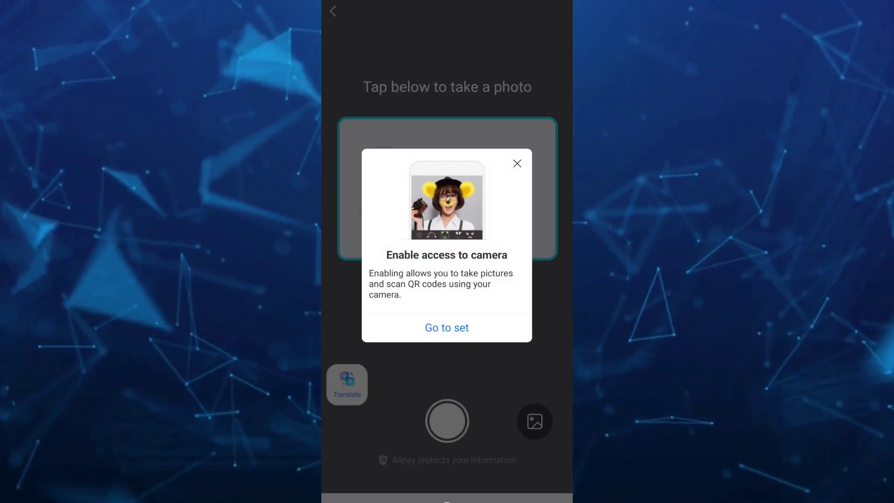
# Allow Alipay's Camera permission only while using the app in Android Settings, then go back toward Alipay.
pyautogui.click(447, 327)
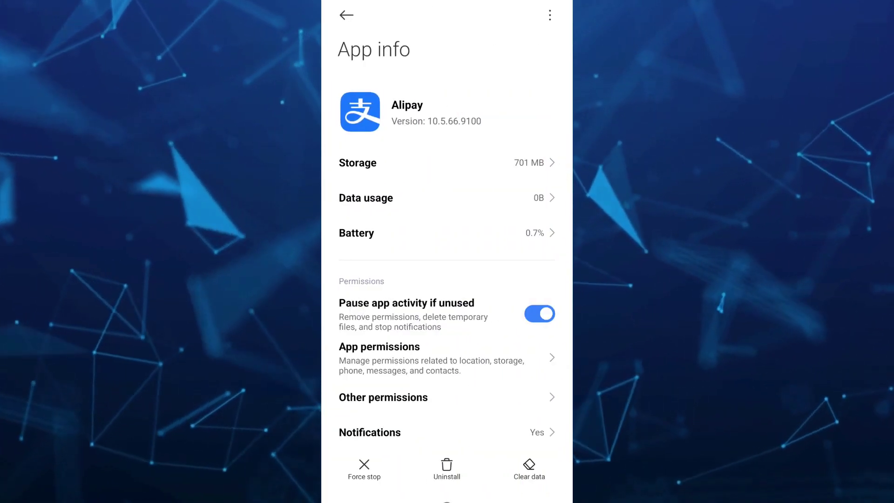
pyautogui.click(363, 360)
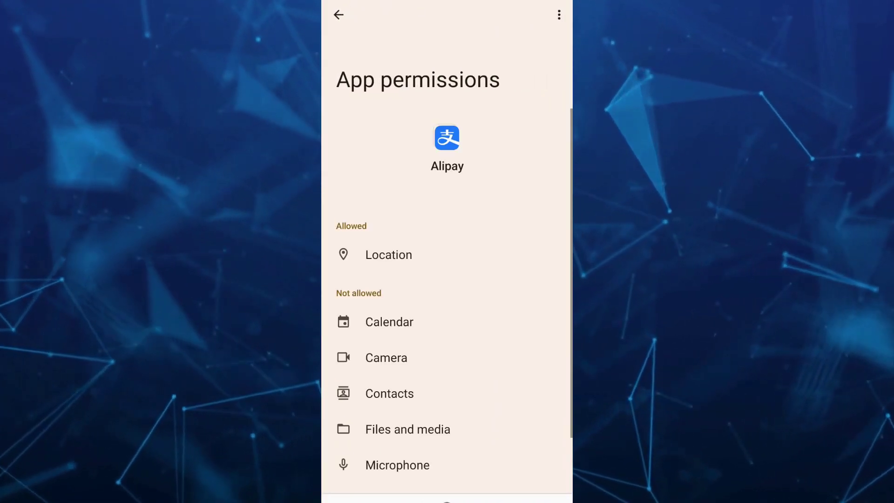
pyautogui.click(391, 358)
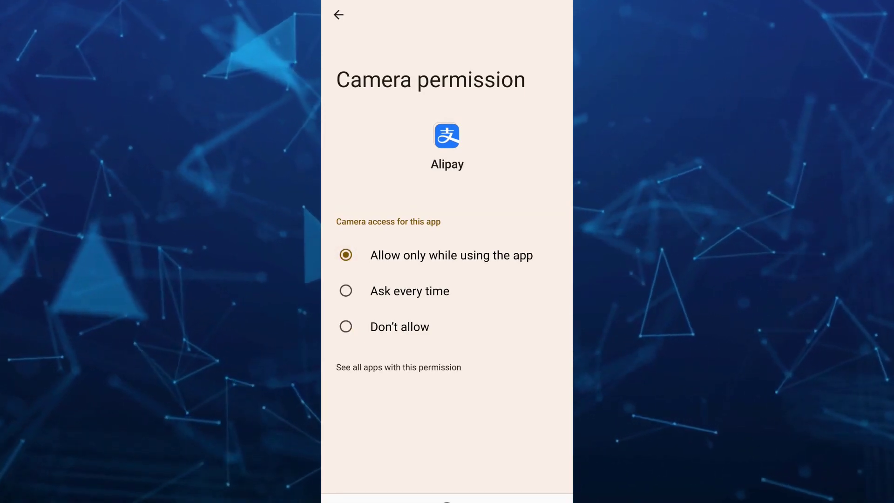
pyautogui.press('Escape')
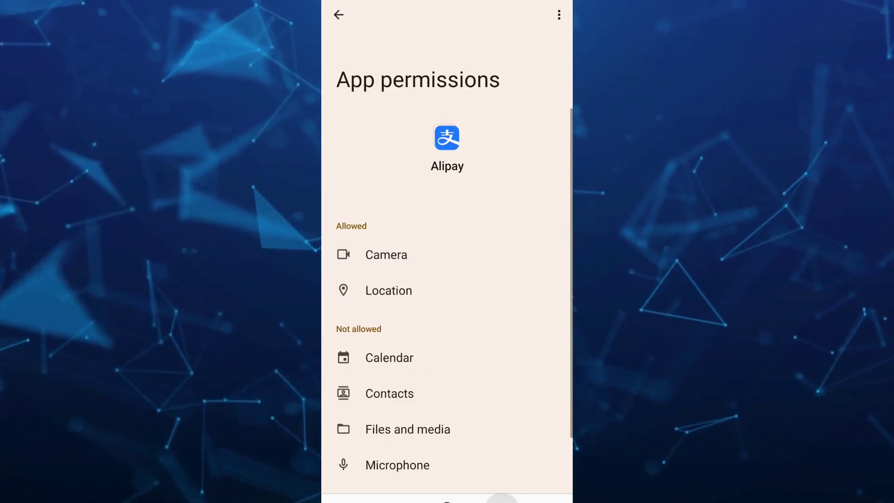
pyautogui.press('Escape')
pyautogui.press('Escape')
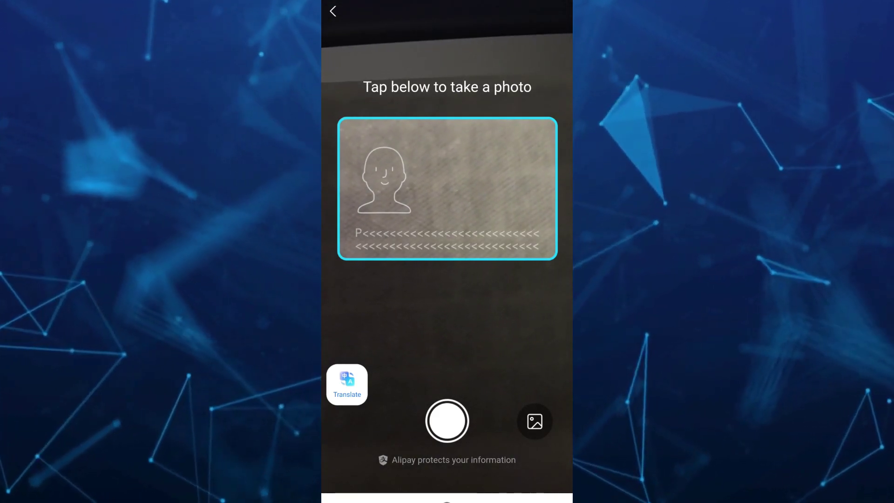
# Leave the camera scanner and return to the Philippines passport form.
pyautogui.press('Escape')
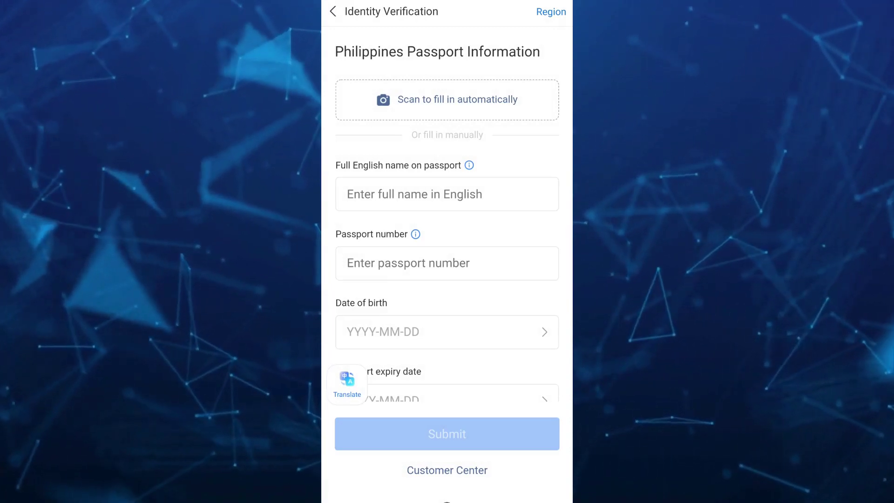
pyautogui.scroll(-1, 447, 314)
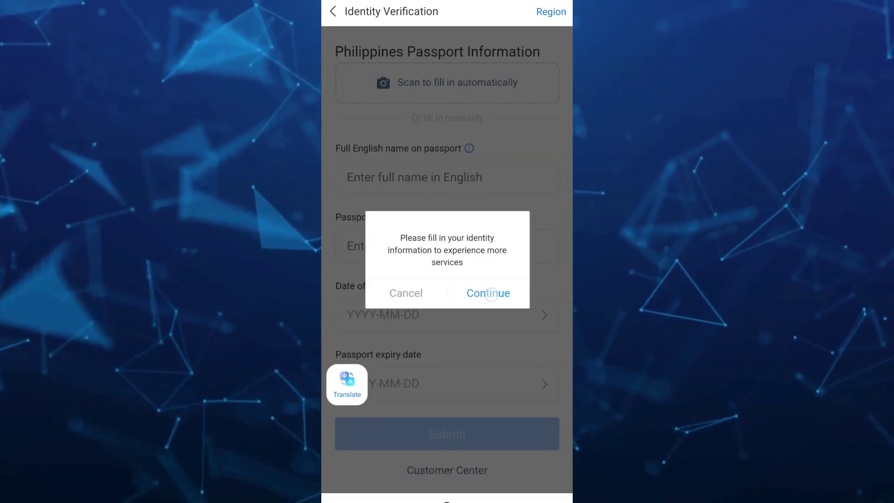
# Dismiss the identity reminder and back out through security settings and account to the Alipay home screen.
pyautogui.click(487, 293)
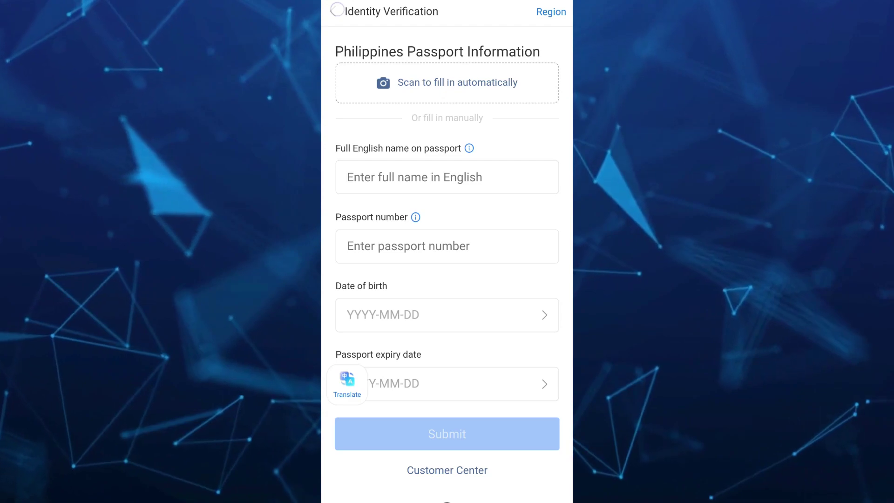
pyautogui.click(333, 11)
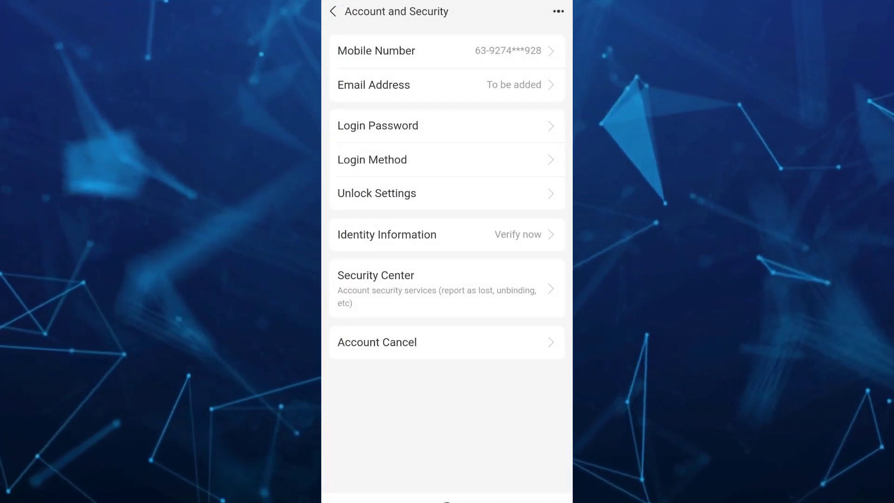
pyautogui.click(333, 12)
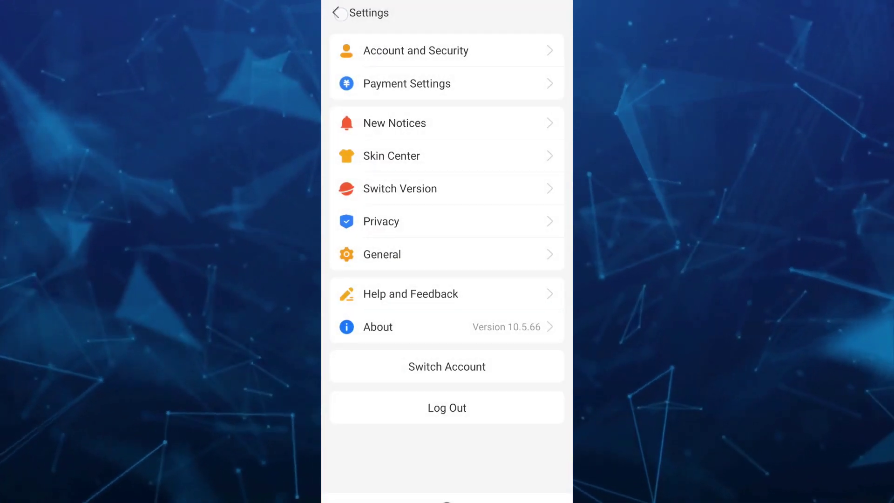
pyautogui.click(335, 13)
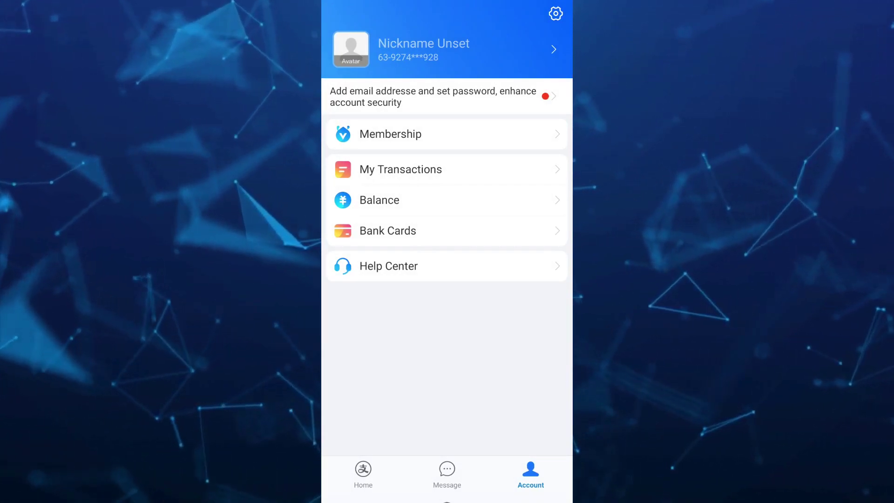
pyautogui.click(362, 473)
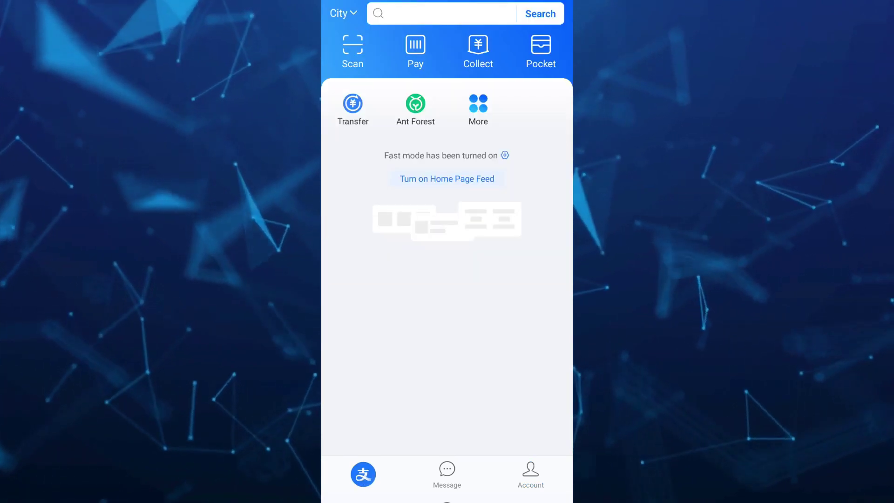